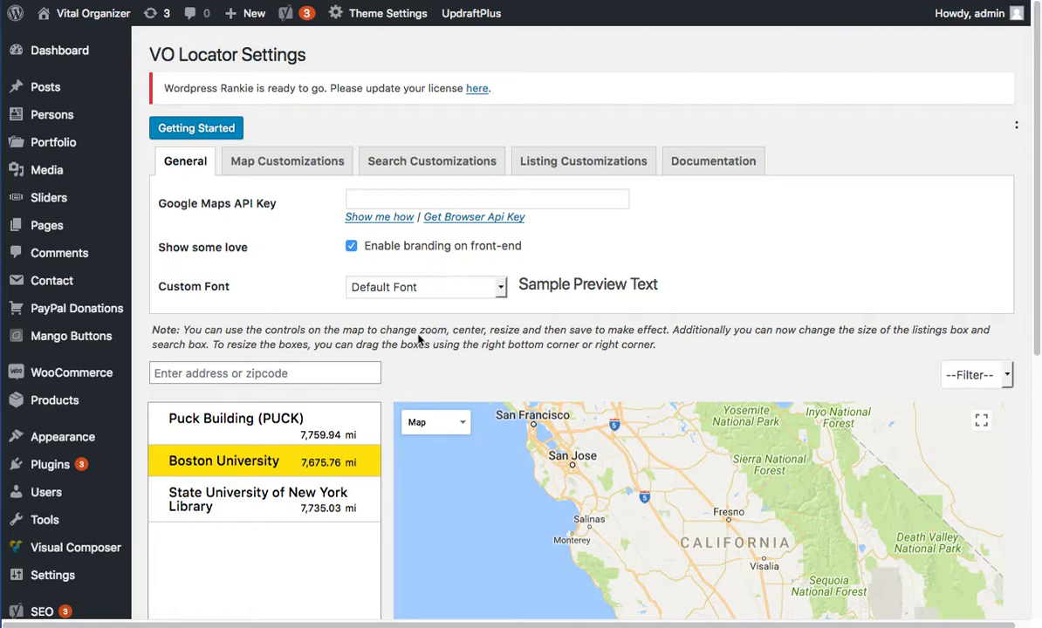
# - Highlight the empty Google Maps API Key setting, then open Google's key page and highlight the Maps APIs
pyautogui.click(162, 206)
pyautogui.click(149, 191)
pyautogui.moveTo(155, 203); pyautogui.dragTo(276, 205)
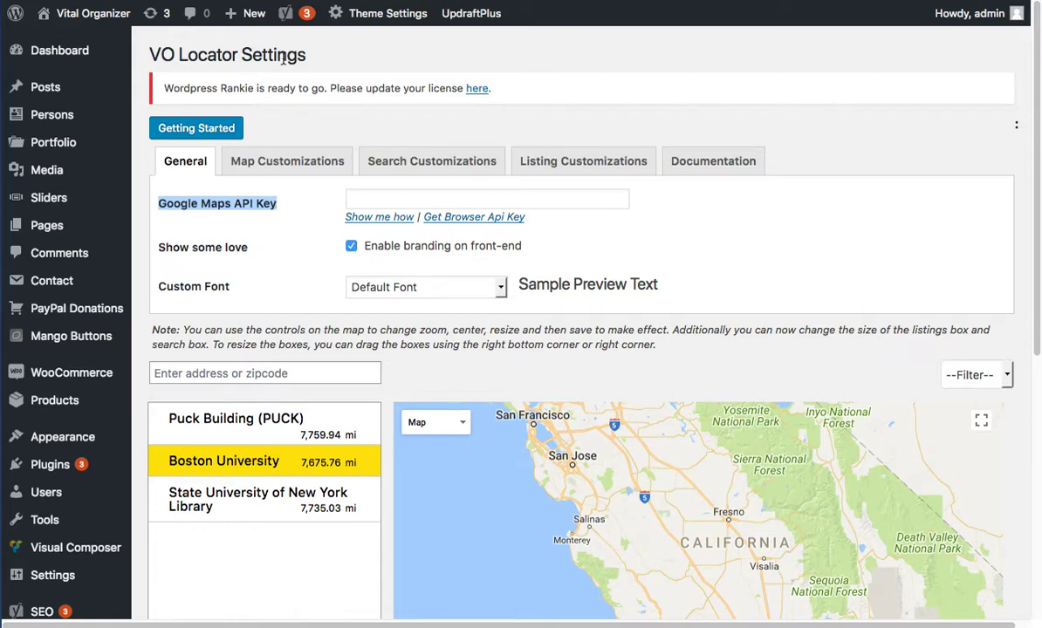
pyautogui.click(493, 231)
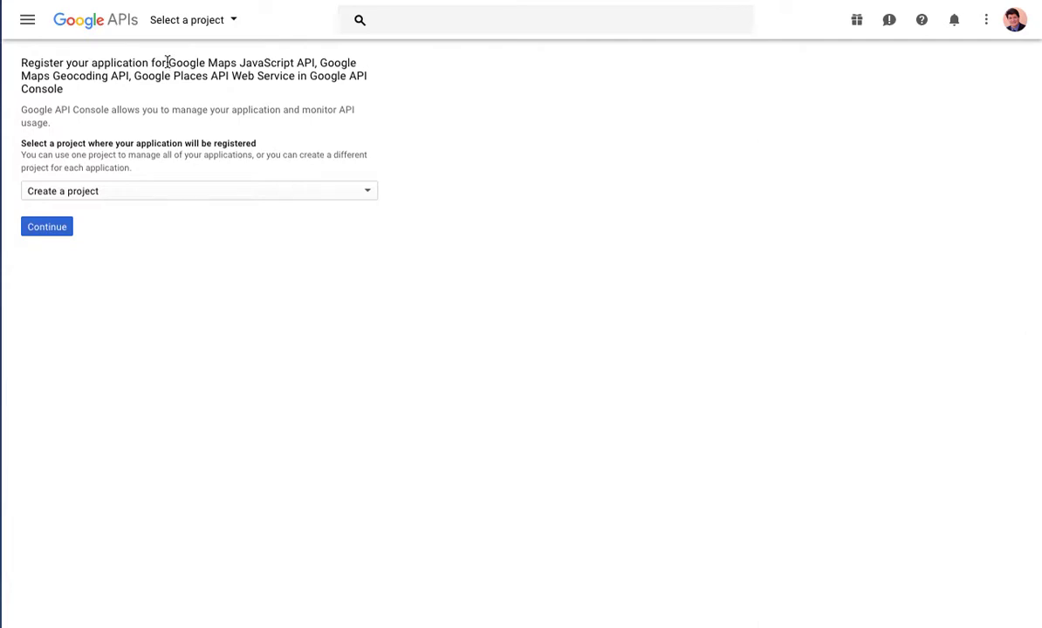
pyautogui.moveTo(167, 62); pyautogui.dragTo(317, 93)
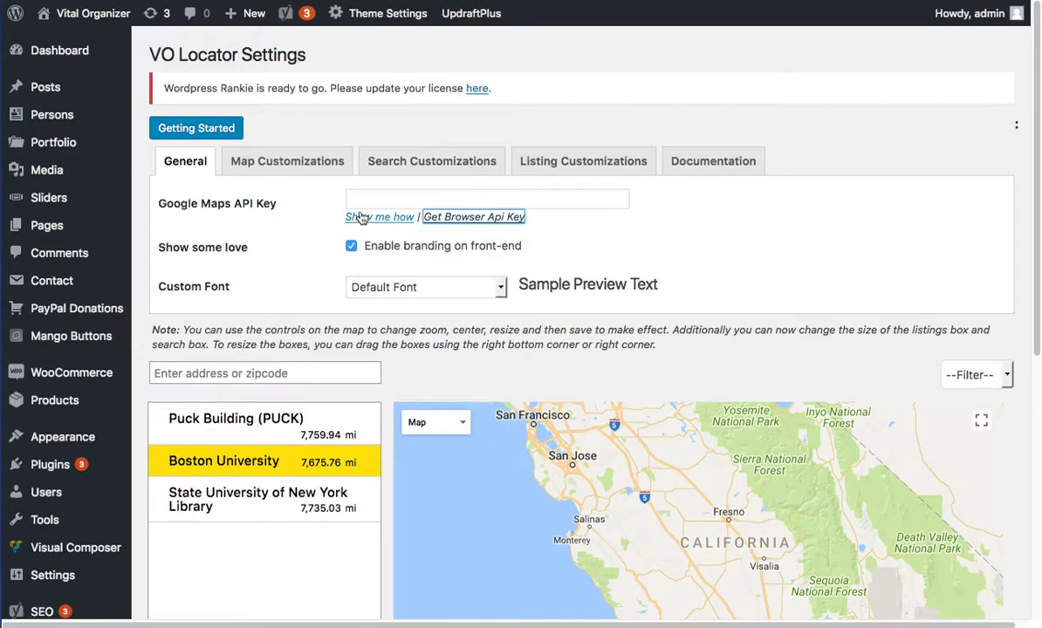
pyautogui.rightClick(370, 191)
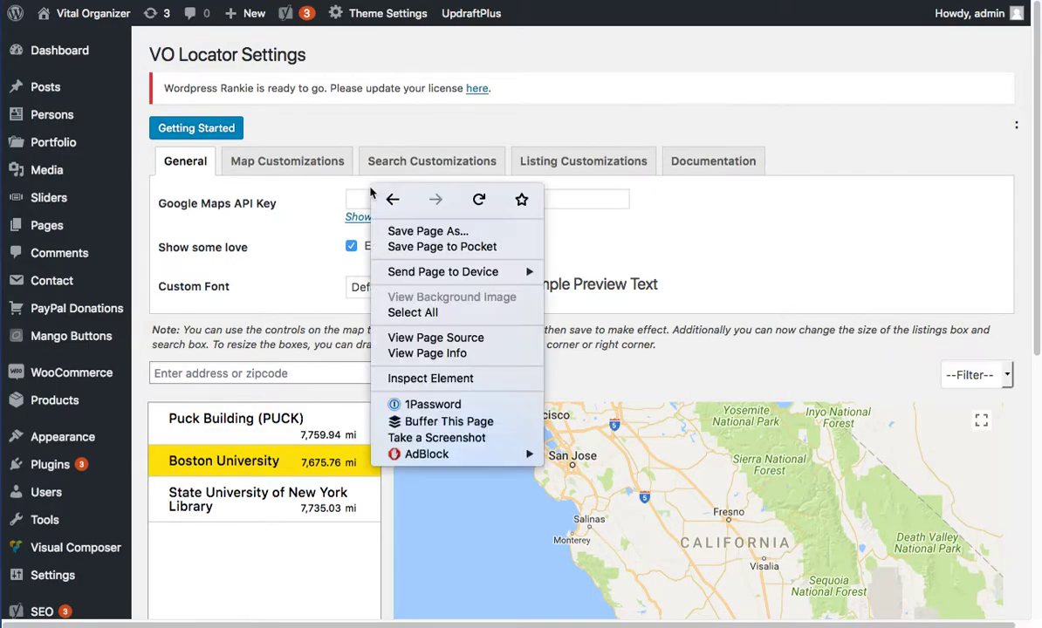
pyautogui.rightClick(356, 199)
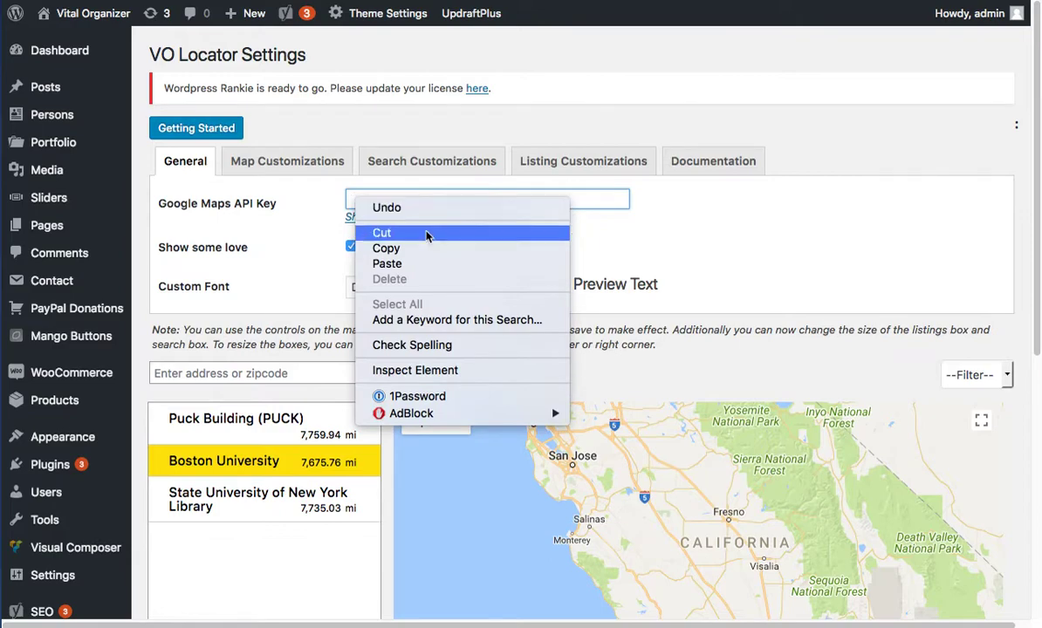
pyautogui.click(687, 233)
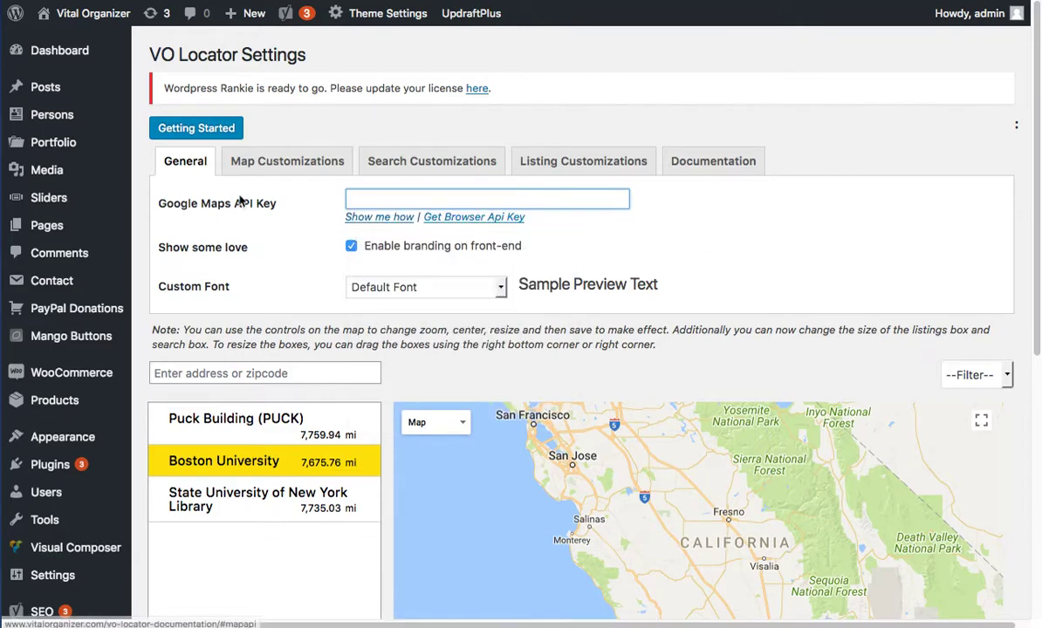
pyautogui.scroll(-5, 471, 305)
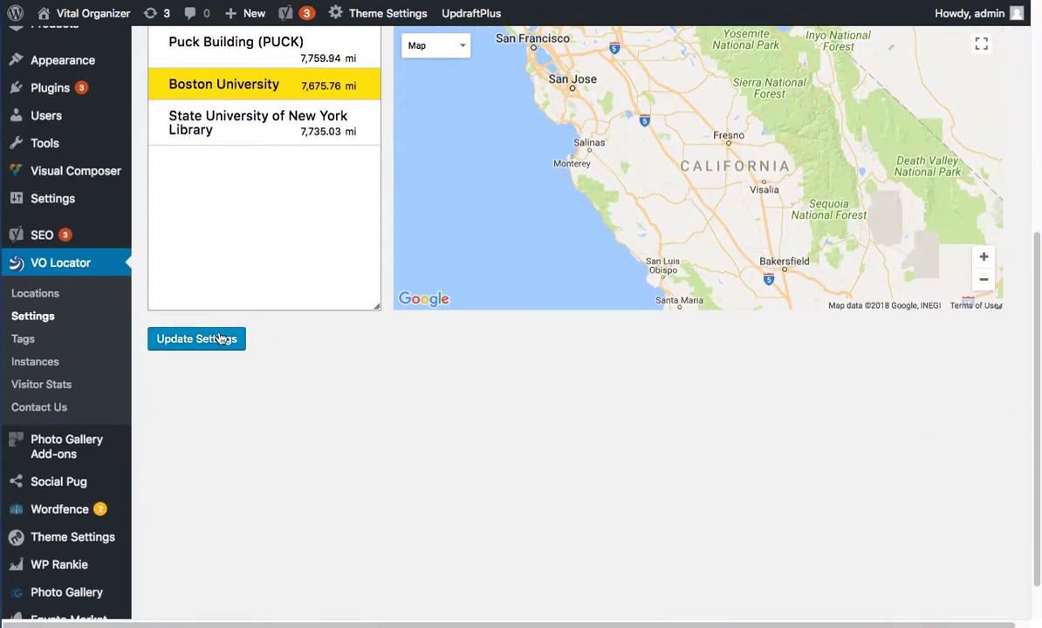
pyautogui.scroll(5, 458, 372)
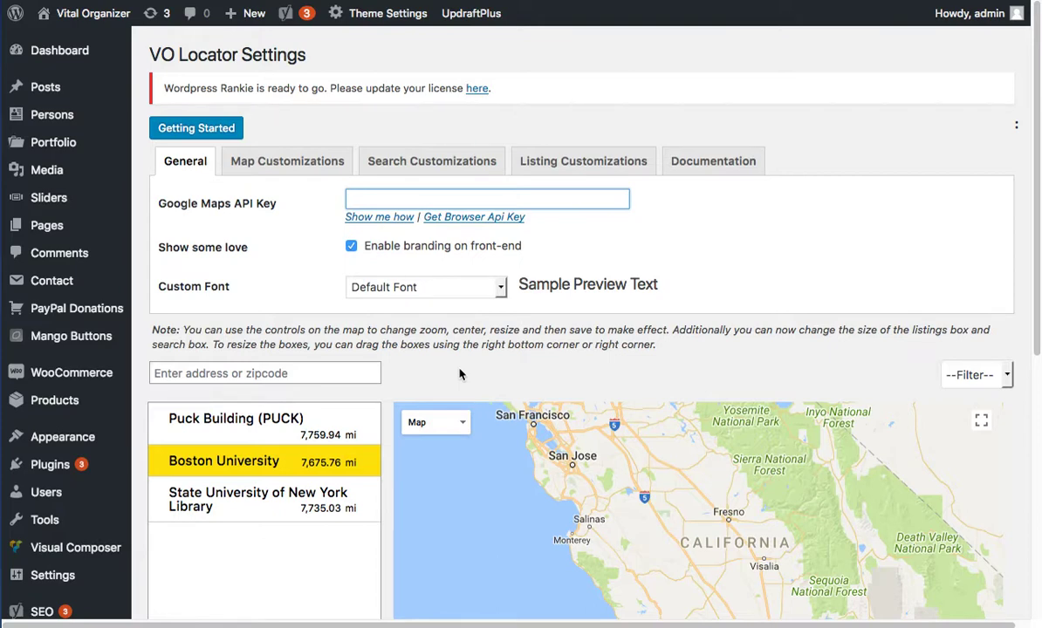
pyautogui.scroll(-3, 449, 389)
pyautogui.scroll(-2, 449, 387)
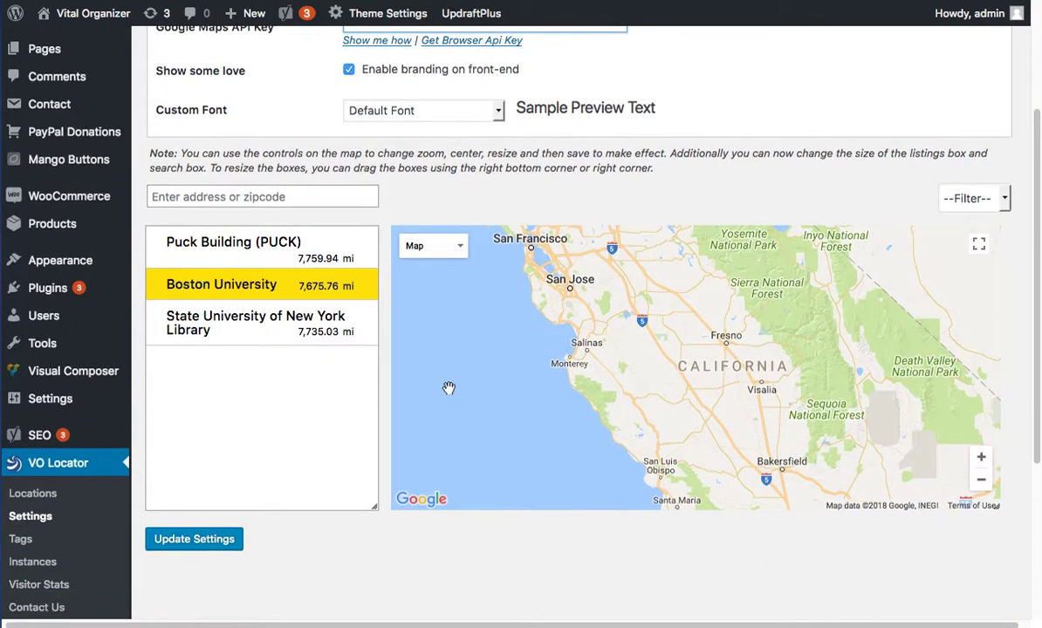
pyautogui.scroll(-5, 448, 387)
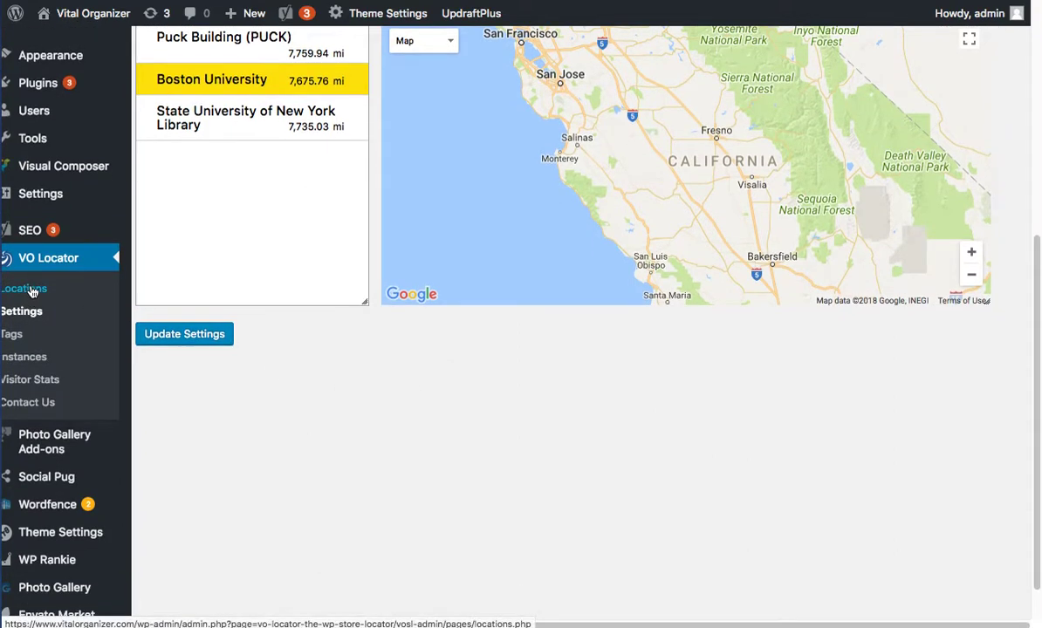
# - Add a new VO Locator listing, finding 'Orlando International Airport' via an 'orl' address search
pyautogui.click(32, 290)
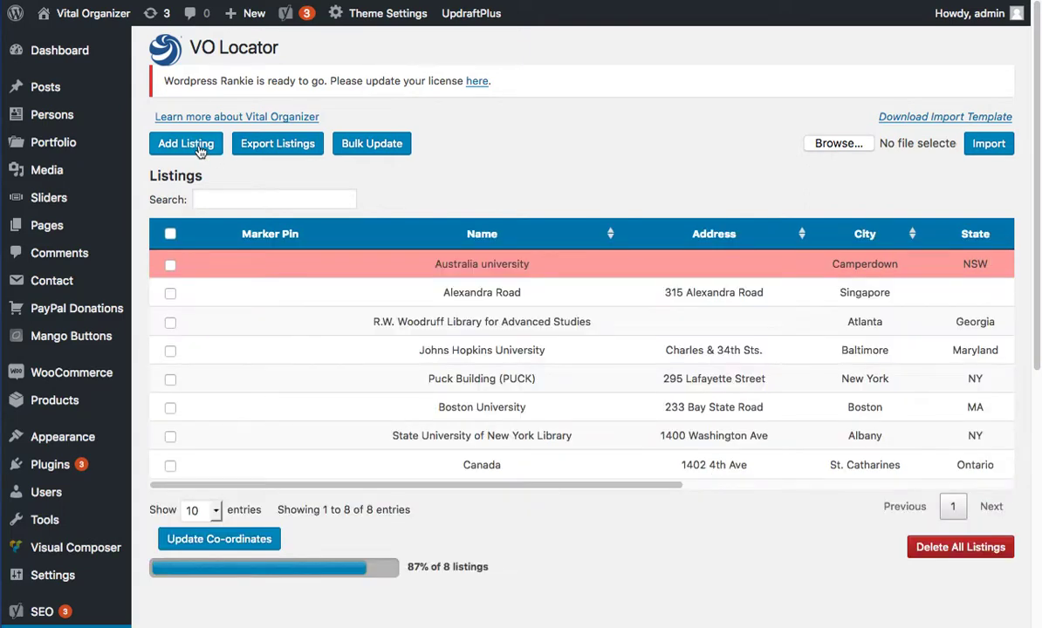
pyautogui.click(200, 151)
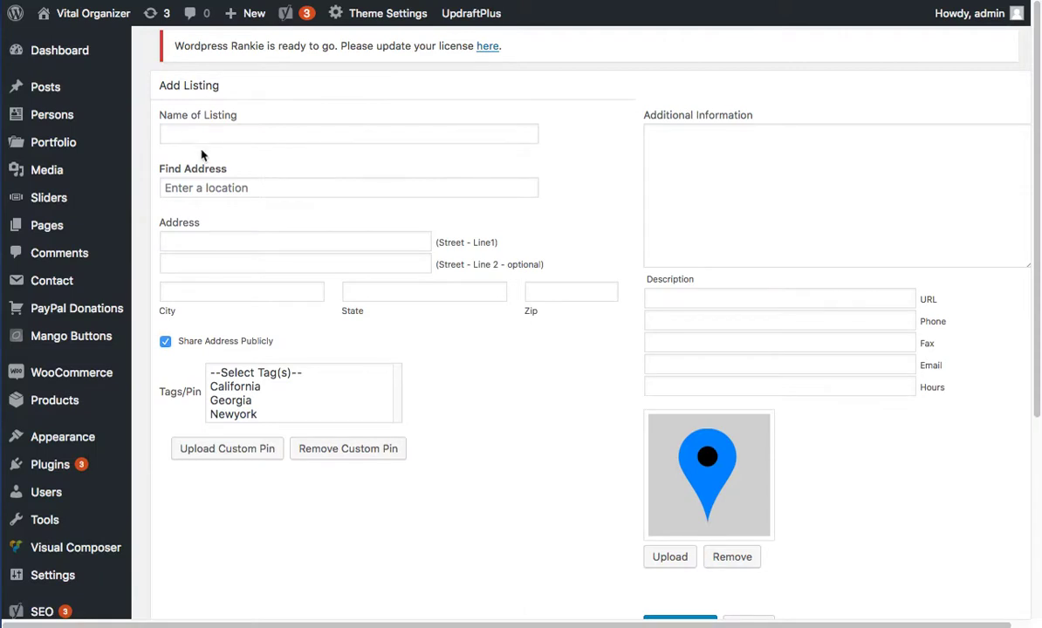
pyautogui.click(245, 186)
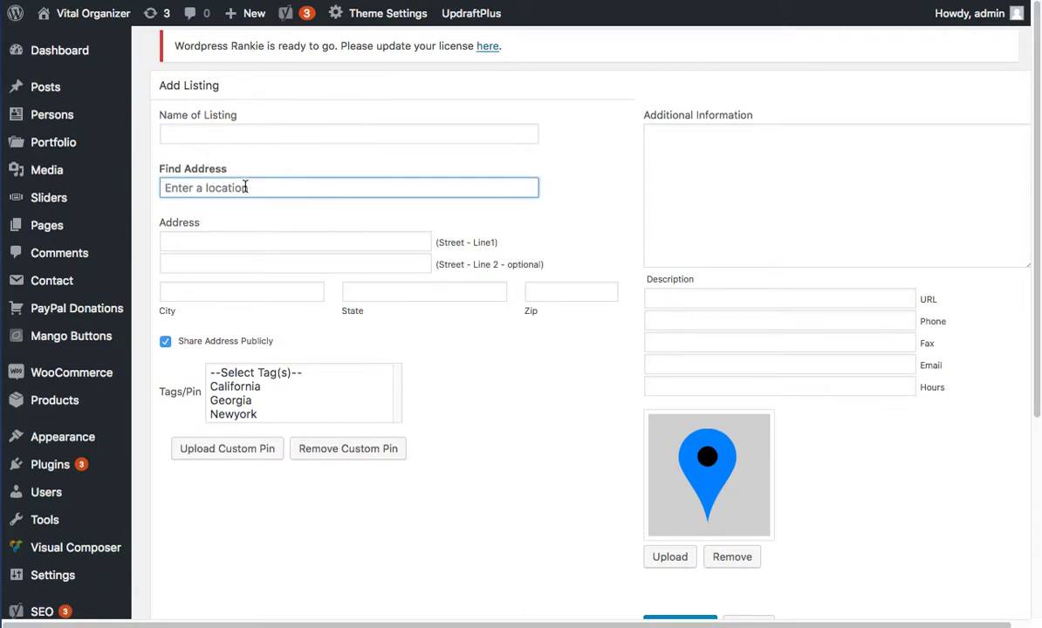
pyautogui.write('orl')
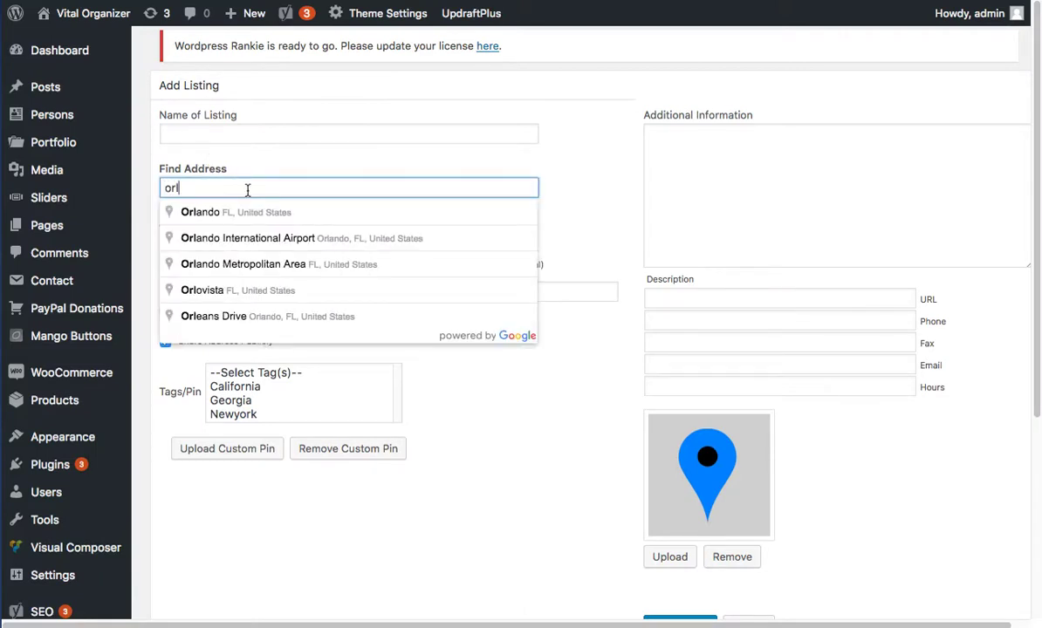
pyautogui.click(279, 237)
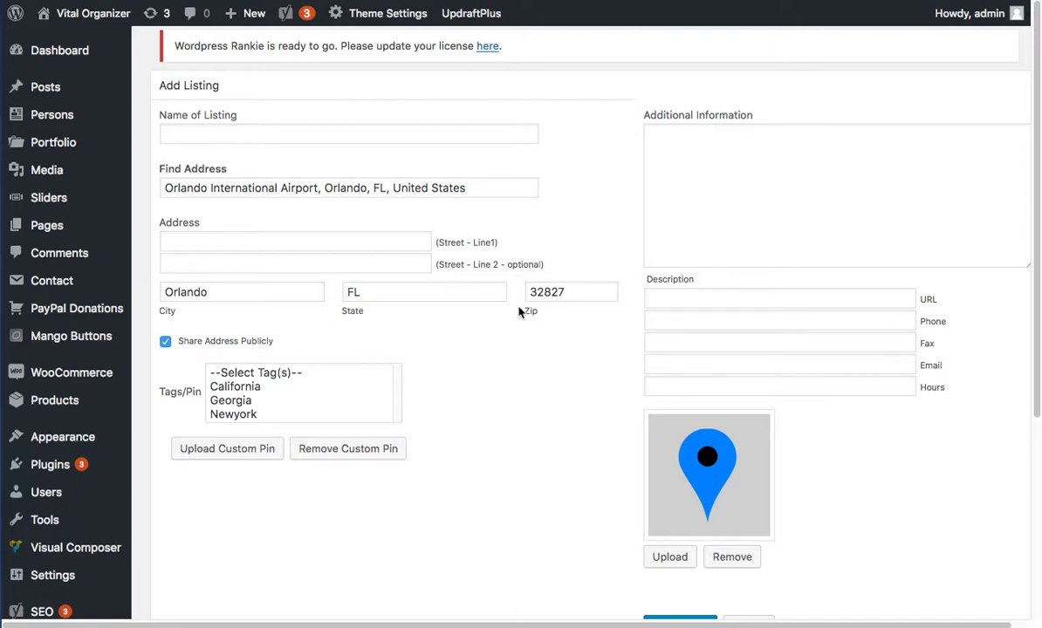
# - Select the Name of Listing field on the unsaved Orlando listing form
pyautogui.click(203, 131)
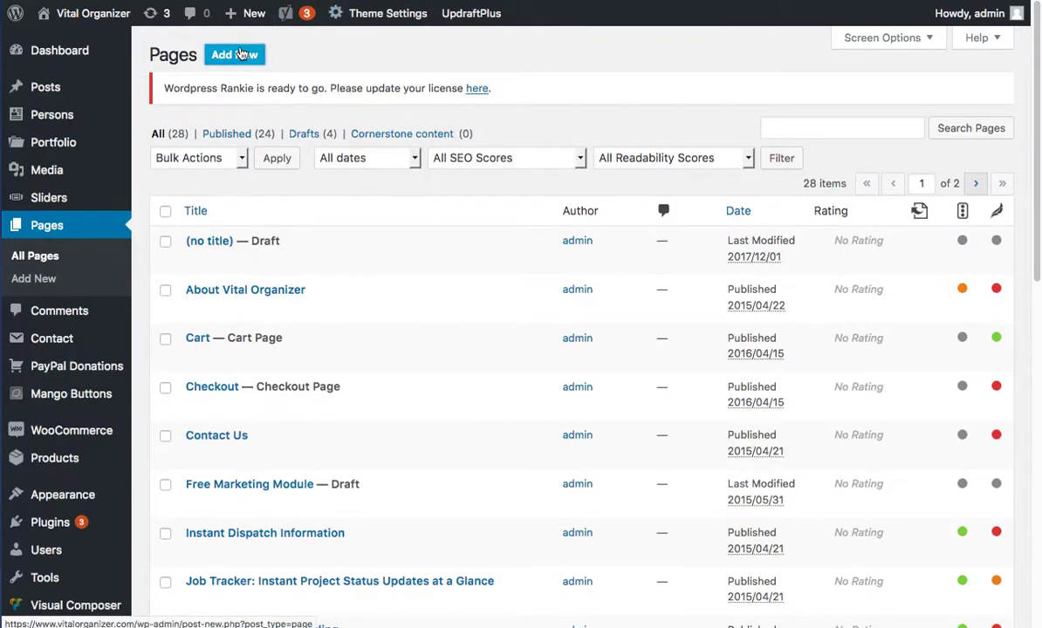
# - Create a new page and insert the [VO-LOCATOR] shortcode for Default Map Instance
pyautogui.click(253, 54)
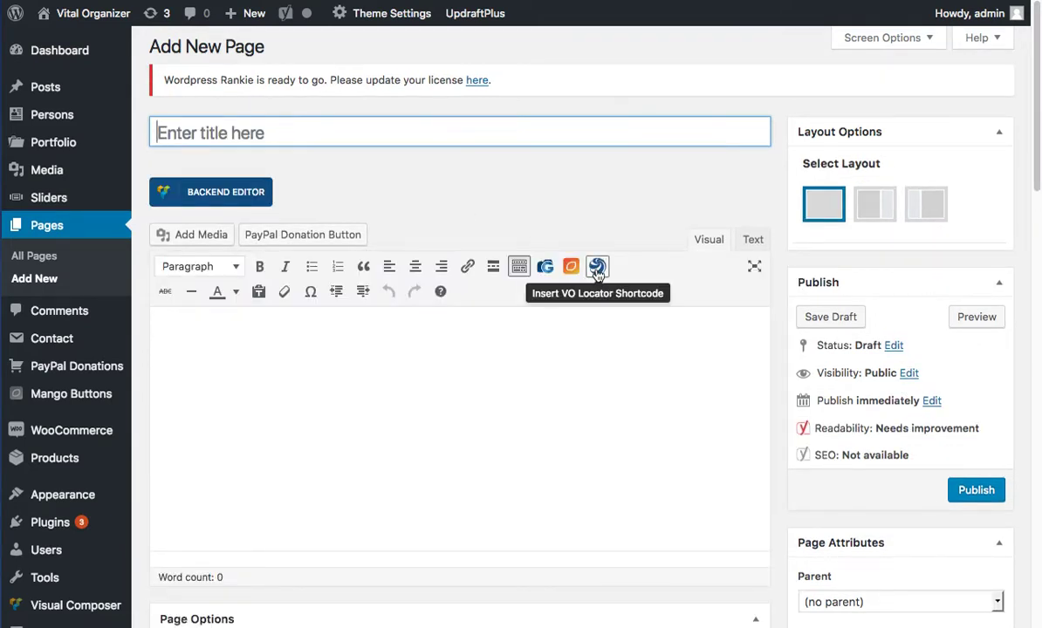
pyautogui.click(598, 270)
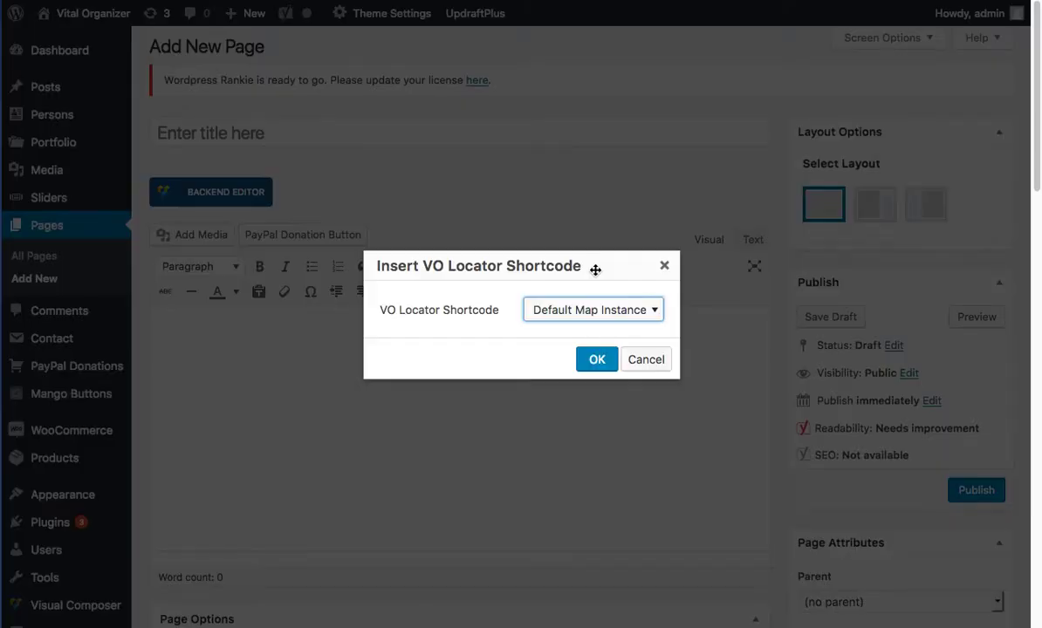
pyautogui.click(568, 309)
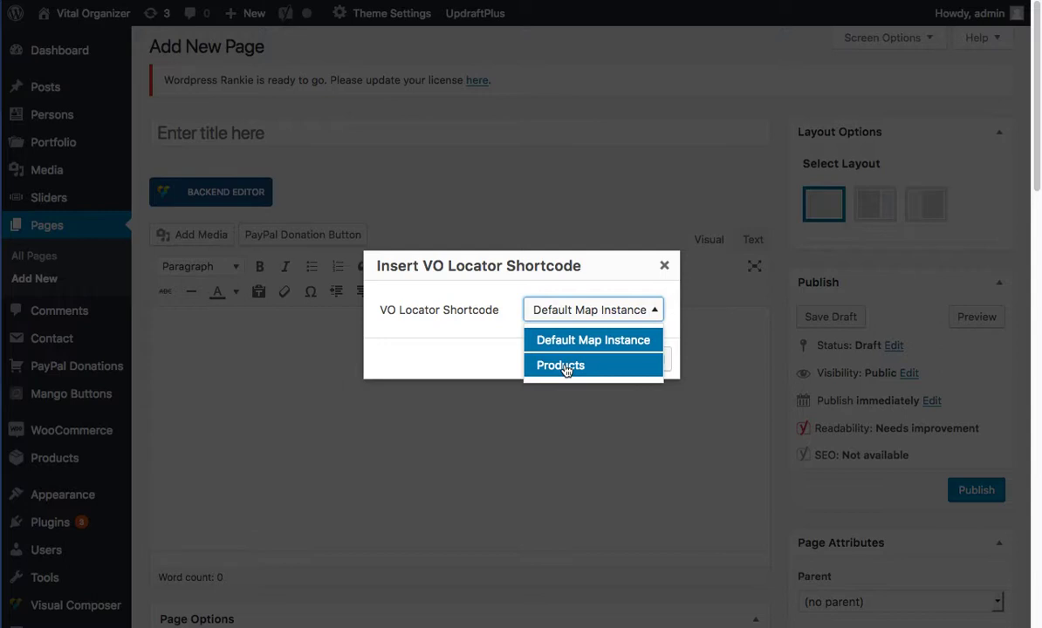
pyautogui.click(545, 339)
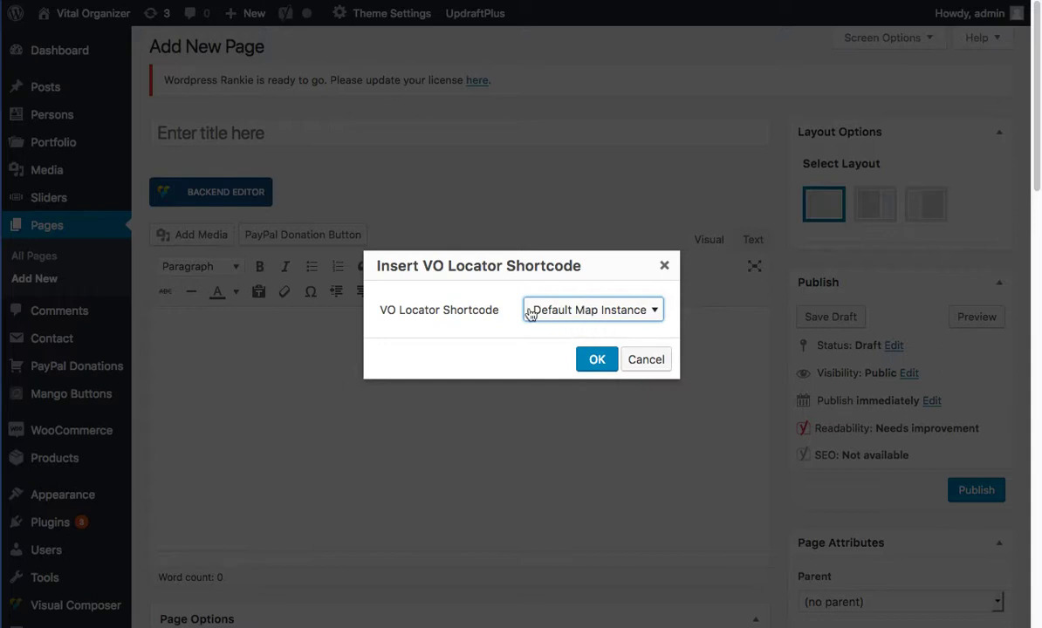
pyautogui.click(597, 359)
pyautogui.moveTo(267, 340); pyautogui.dragTo(153, 332)
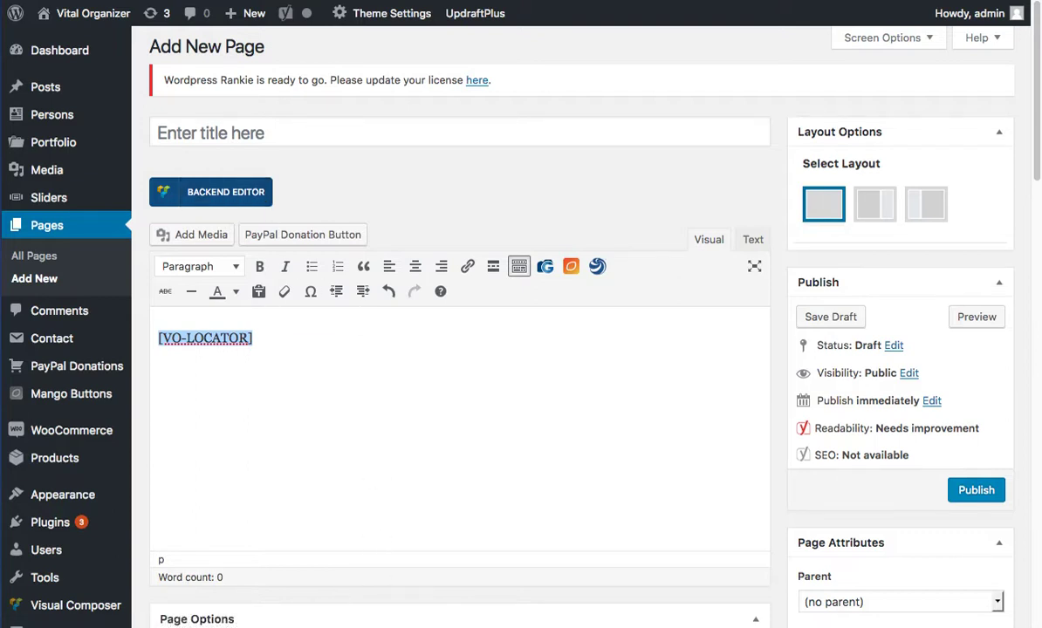
# - Switch to the Backend Editor and keep the VO Locator element on Default Map Instance
pyautogui.click(237, 200)
pyautogui.moveTo(393, 376)
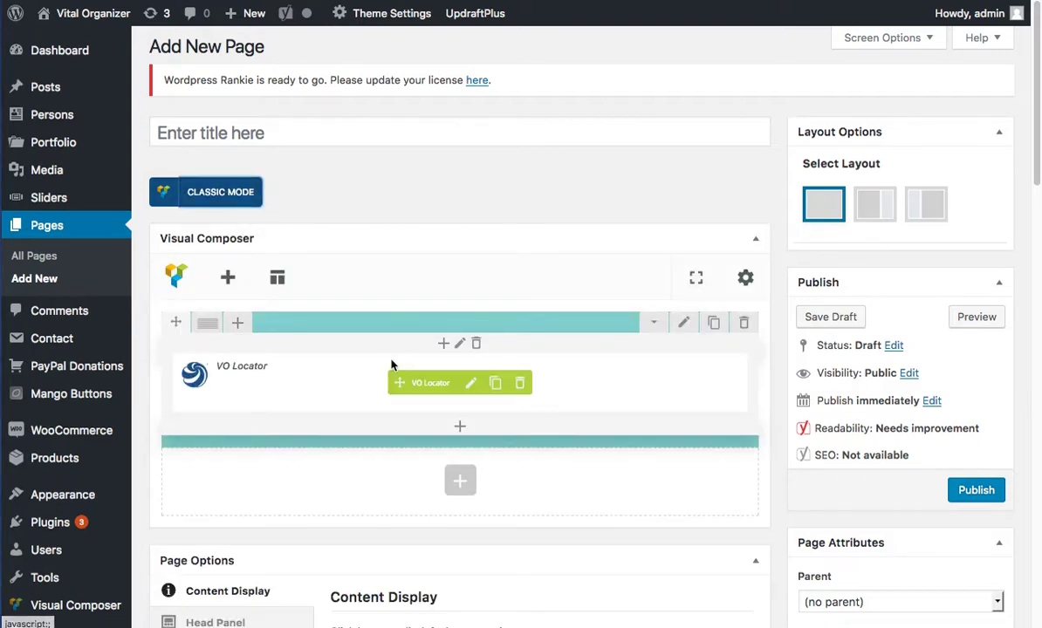
pyautogui.click(476, 388)
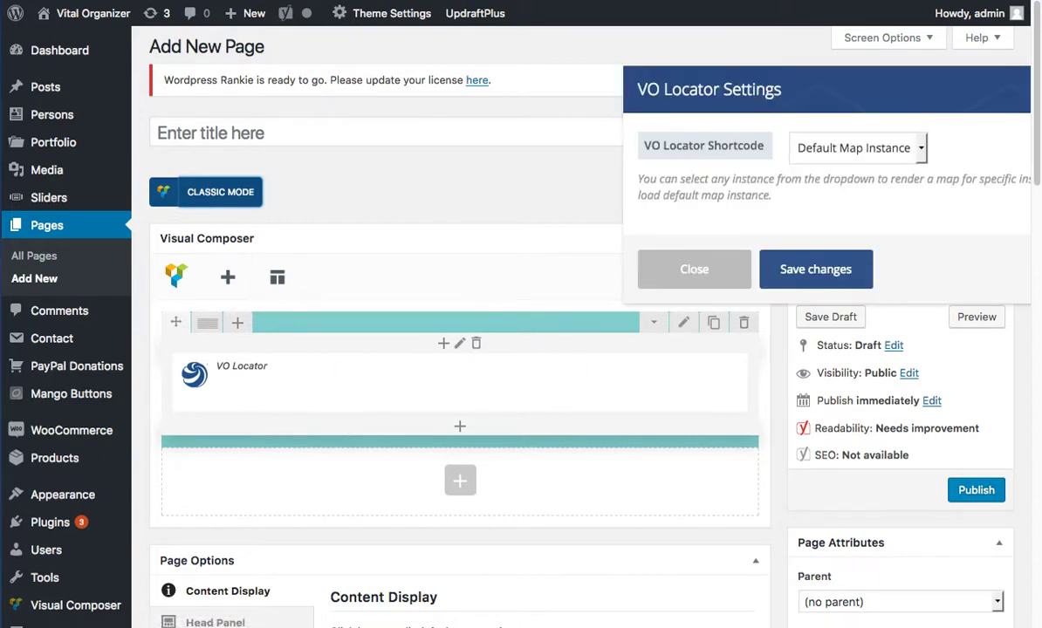
pyautogui.click(854, 148)
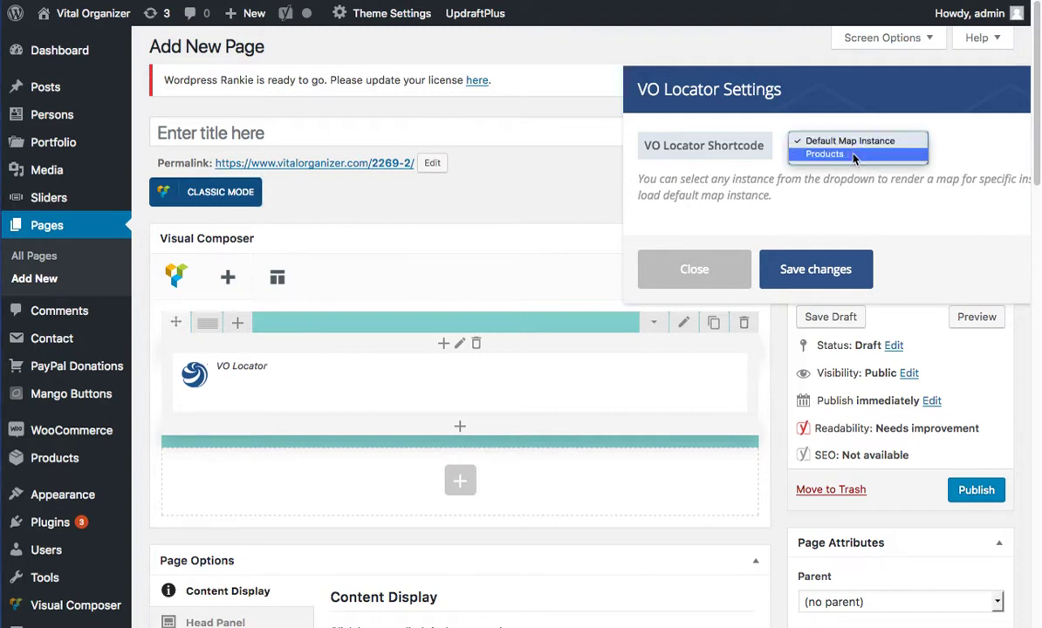
pyautogui.click(701, 285)
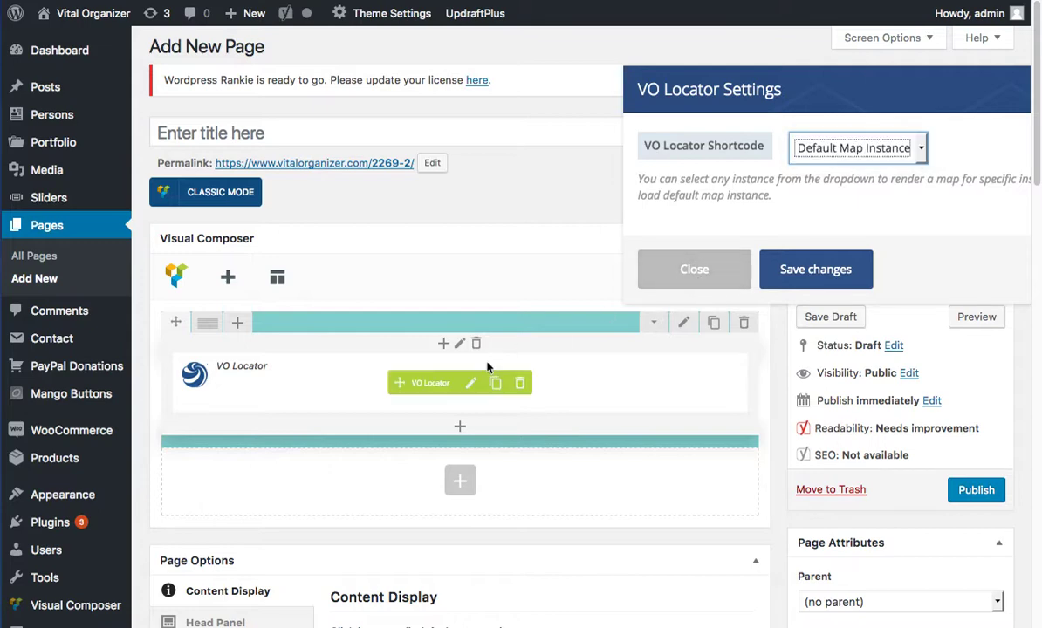
pyautogui.click(674, 267)
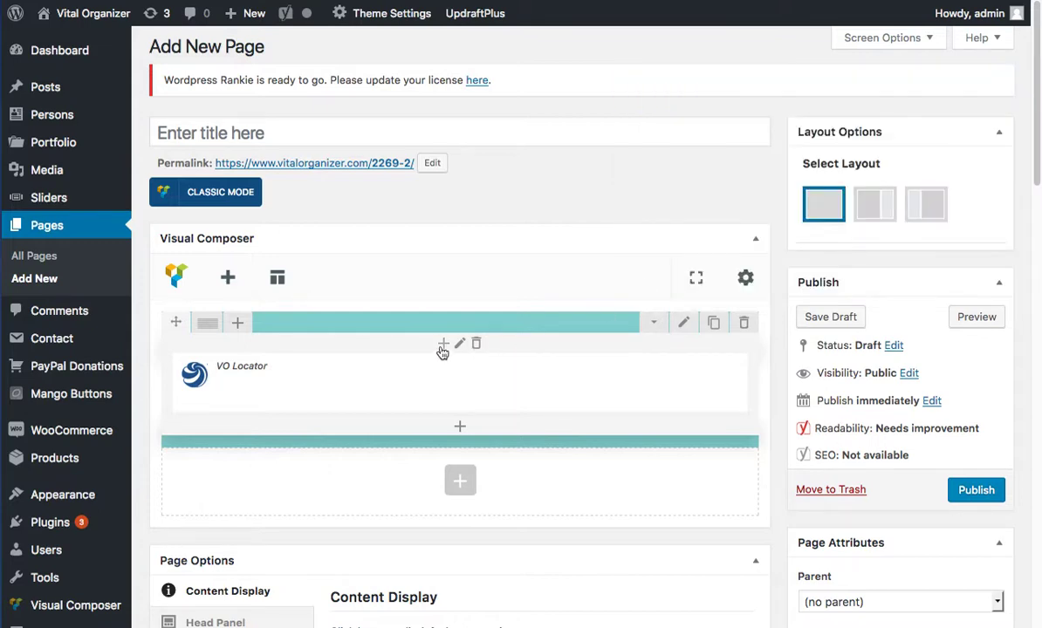
# - Scroll the Add Element list to the VO Locator tile, select it, then close the list unchanged
pyautogui.click(444, 345)
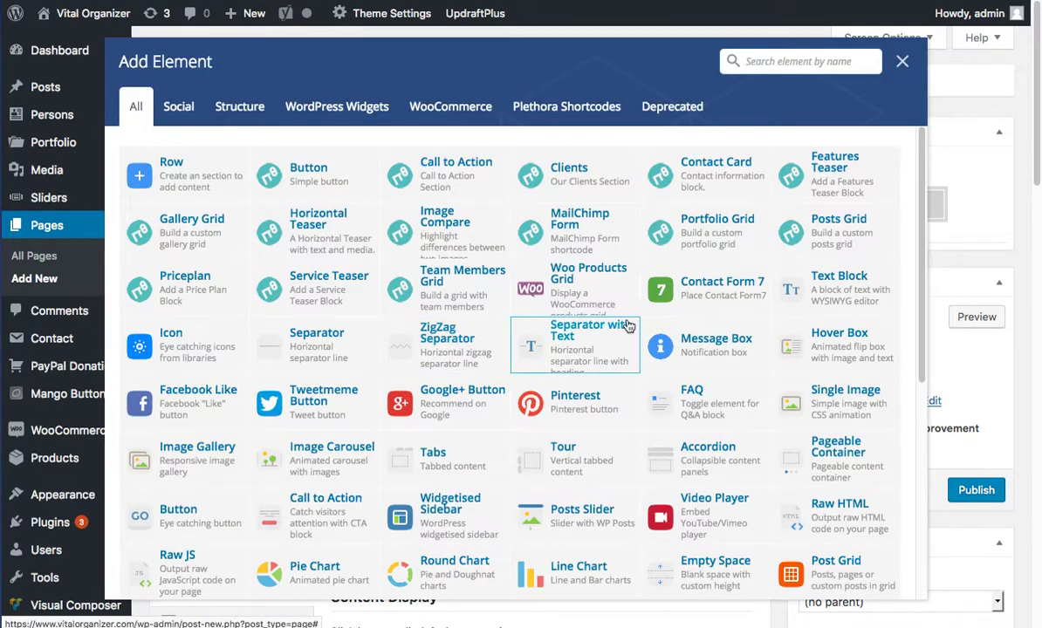
pyautogui.scroll(-1, 721, 349)
pyautogui.scroll(-2, 712, 350)
pyautogui.scroll(-3, 711, 349)
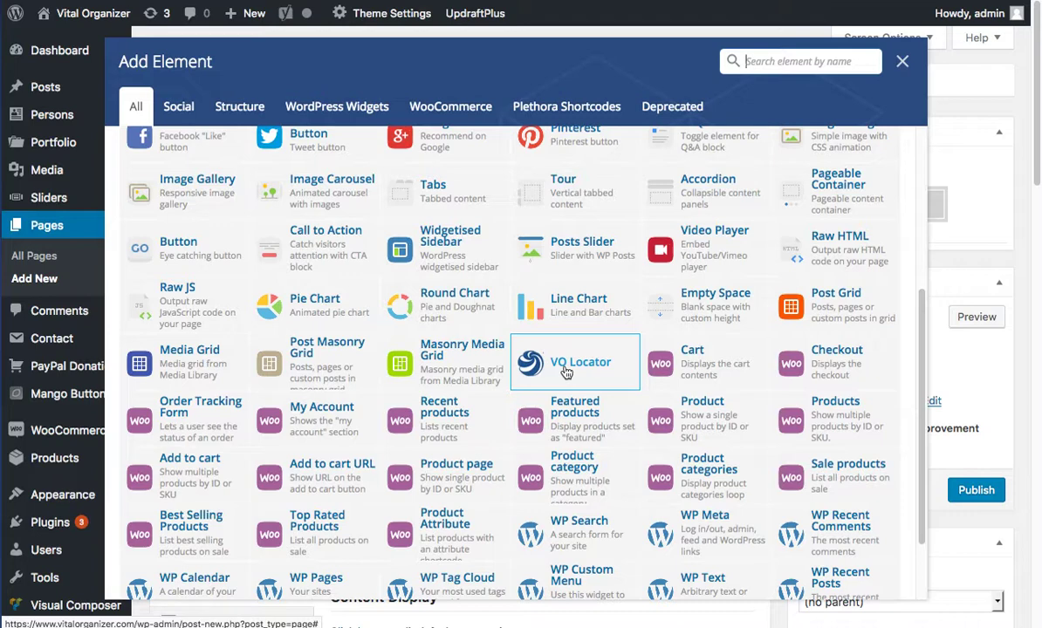
pyautogui.click(566, 372)
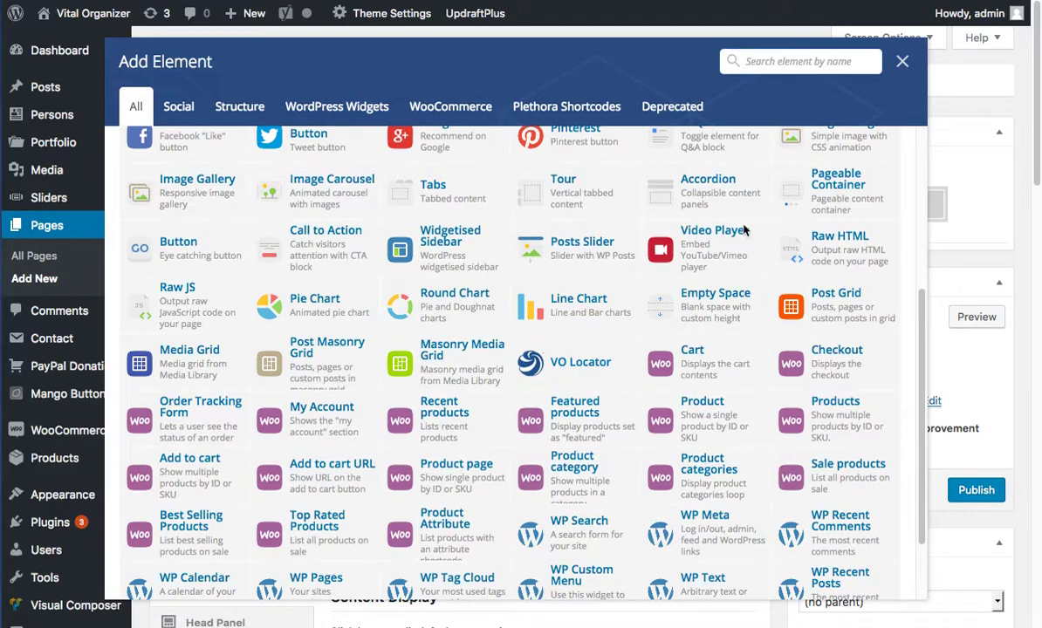
pyautogui.click(902, 63)
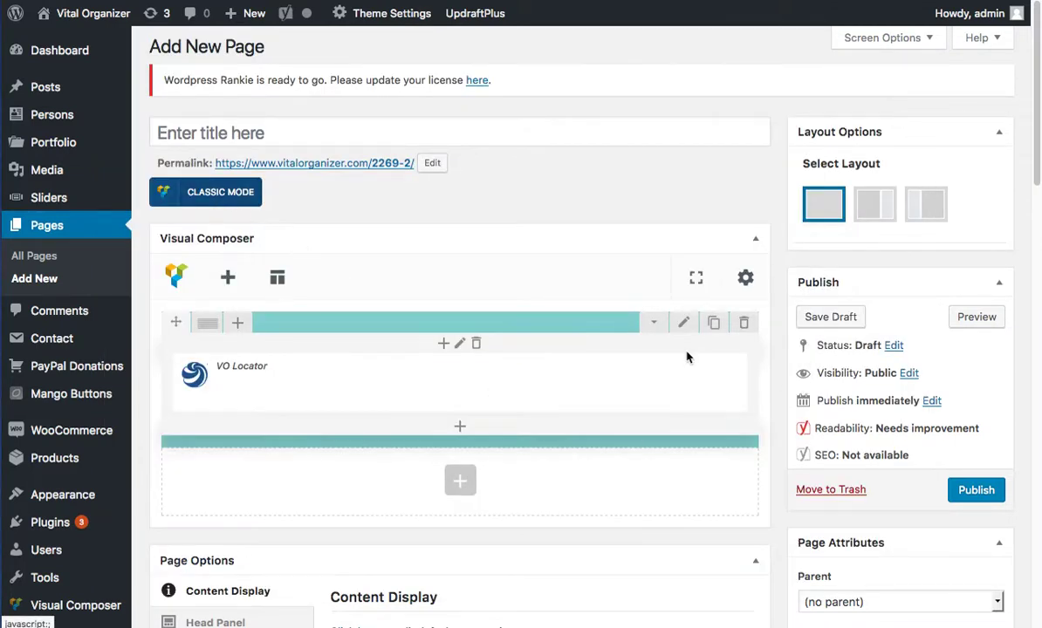
pyautogui.scroll(-2, 493, 598)
pyautogui.scroll(-2, 489, 599)
pyautogui.scroll(4, 489, 599)
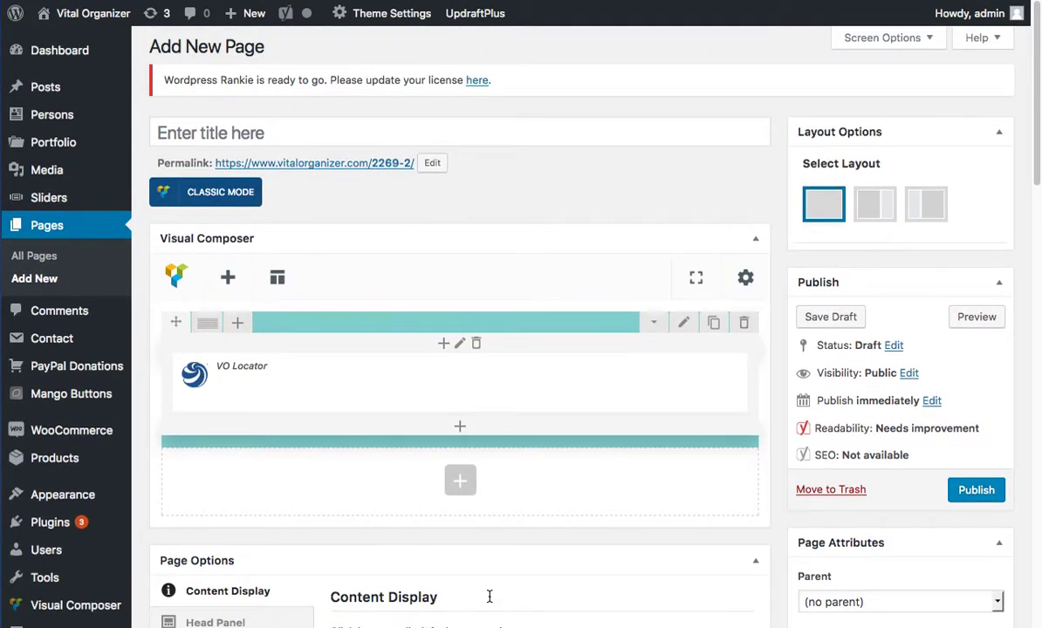